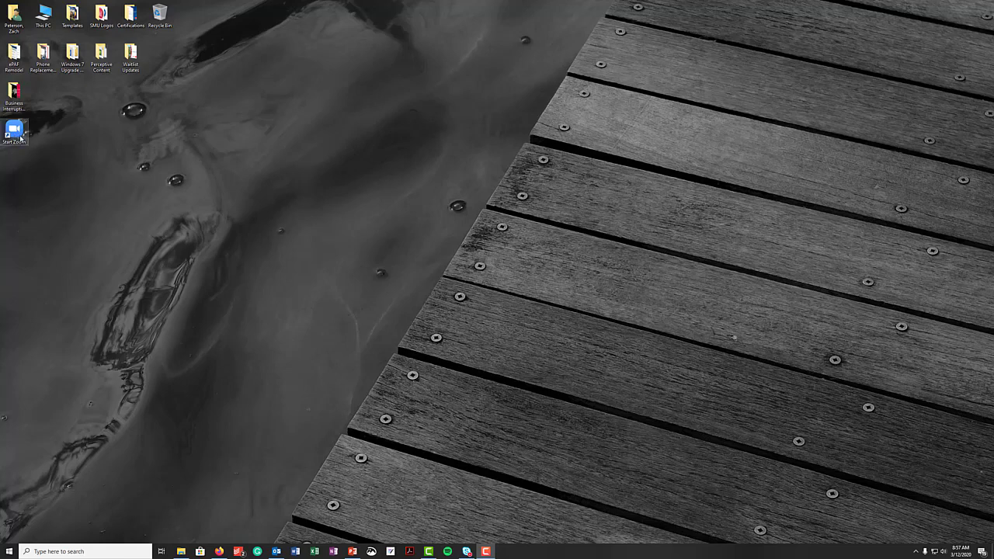
Step: Launch Zoom Cloud Meetings from its desktop shortcut
click(21, 138)
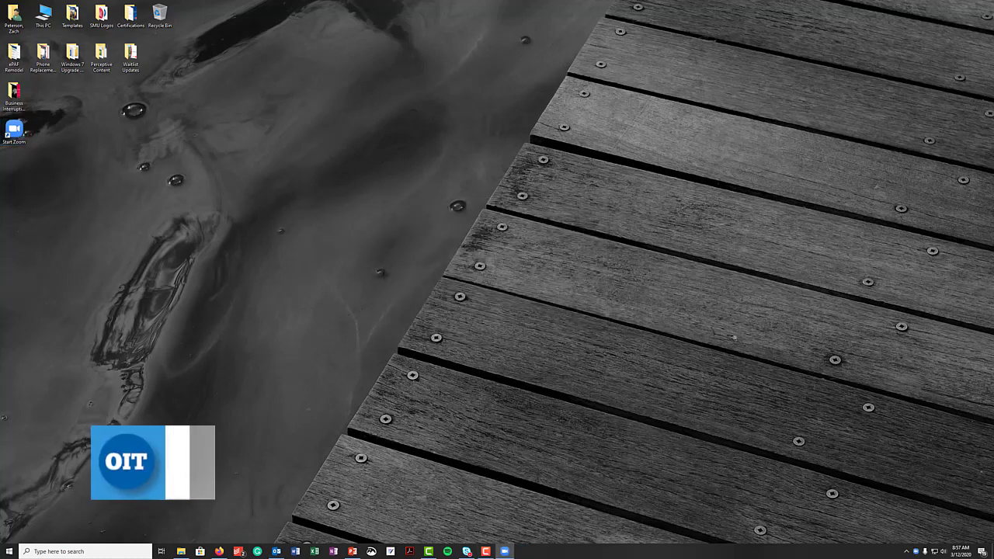
Step: Move the Zoom home window fully onto the screen, centred near the top
drag(83, 200, 513, 101)
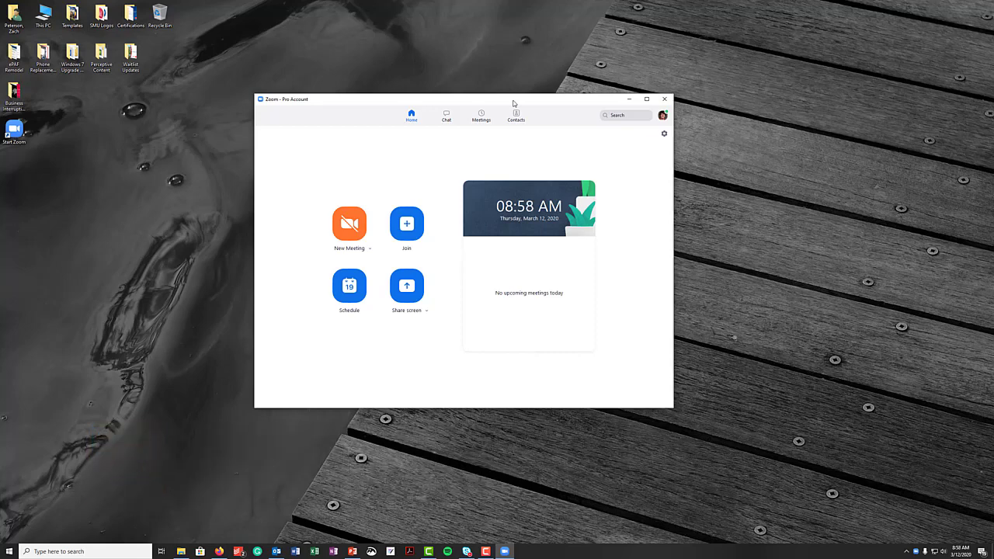
drag(513, 103, 521, 101)
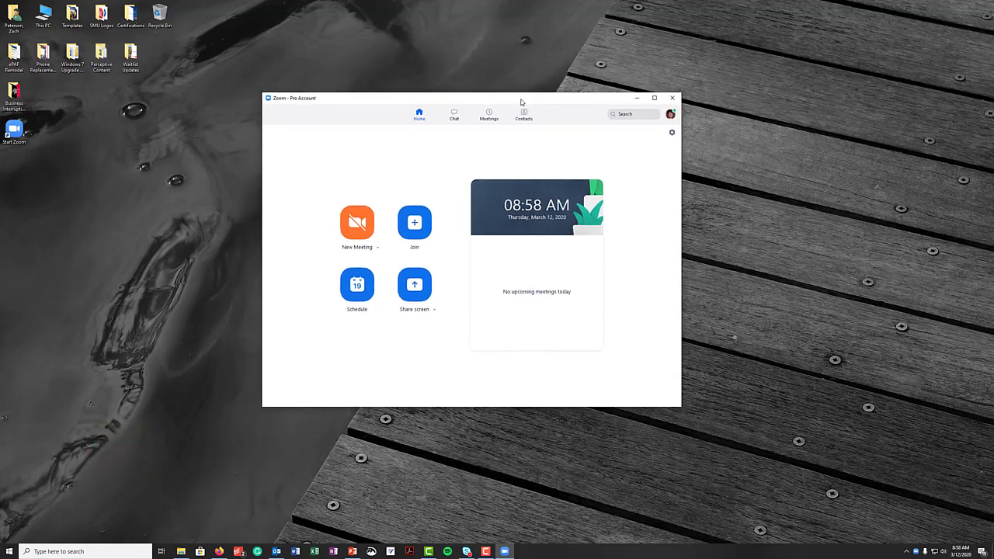
Step: Schedule a 9:00–10:00 AM meeting on Thursday, March 12, 2020, with default settings
click(357, 291)
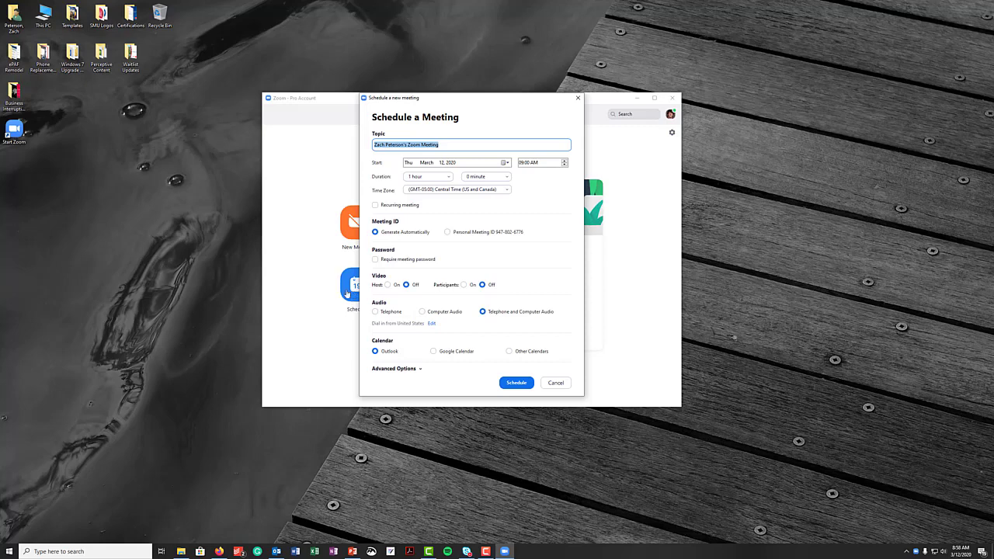
click(514, 383)
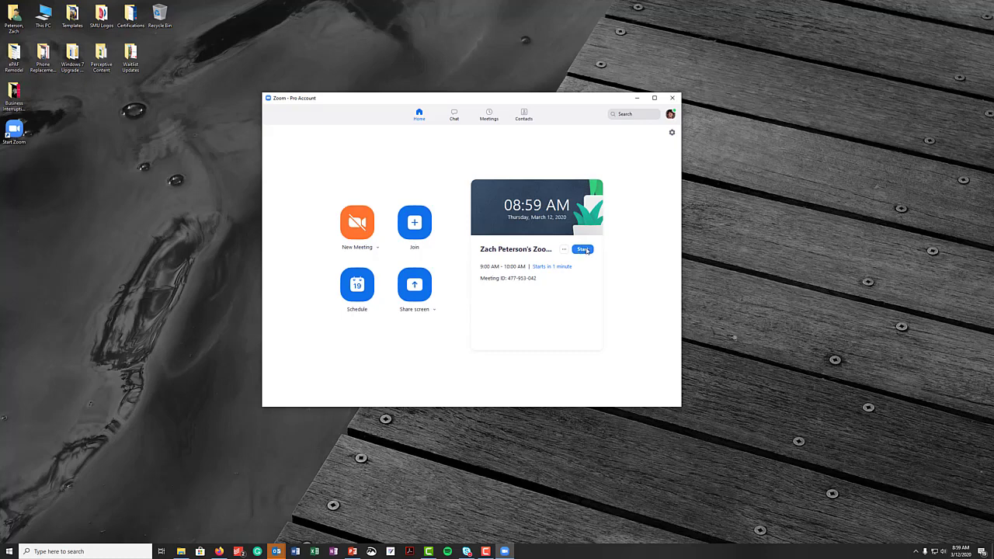
Step: Start the scheduled meeting, review the phone dial-in details, then return to Computer Audio
click(584, 249)
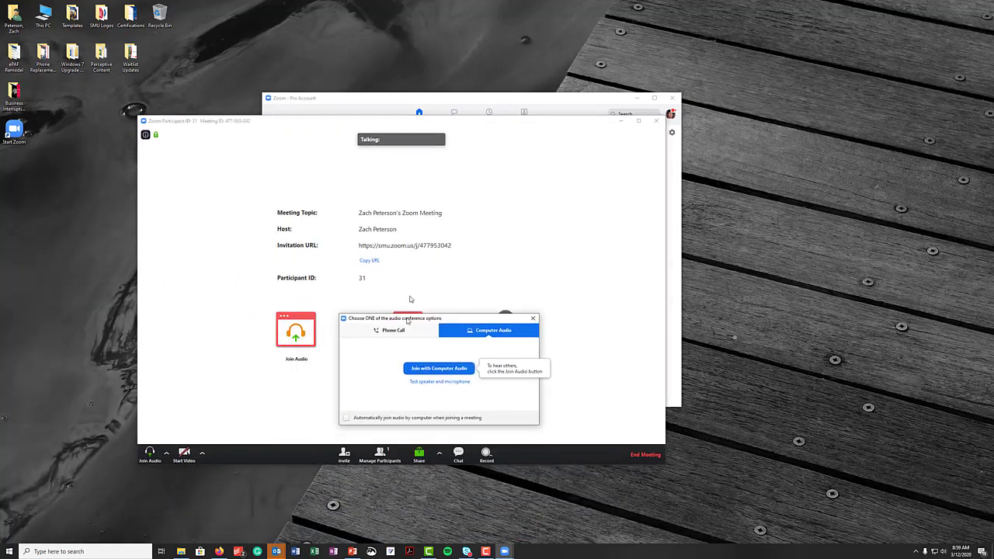
drag(410, 311, 376, 201)
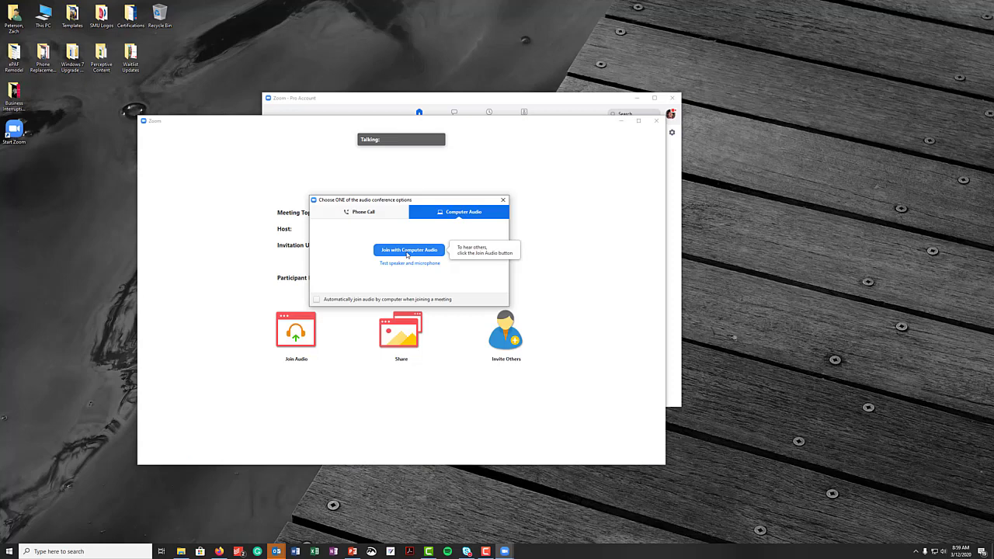
click(375, 212)
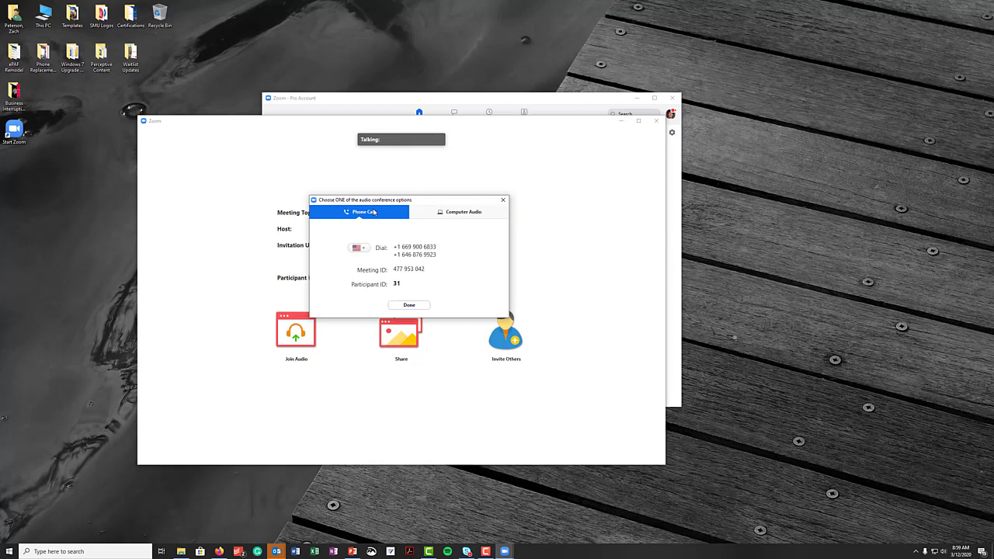
click(455, 214)
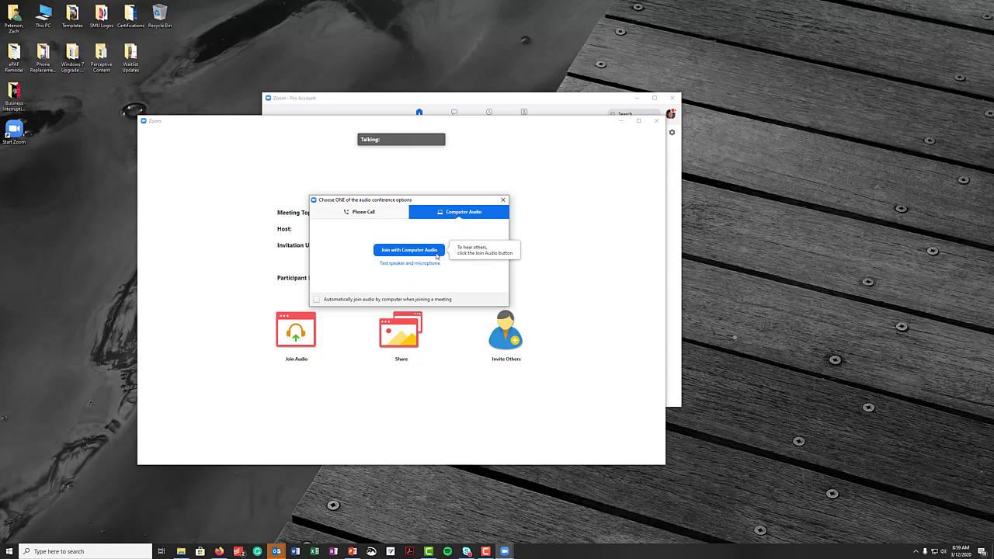
click(409, 250)
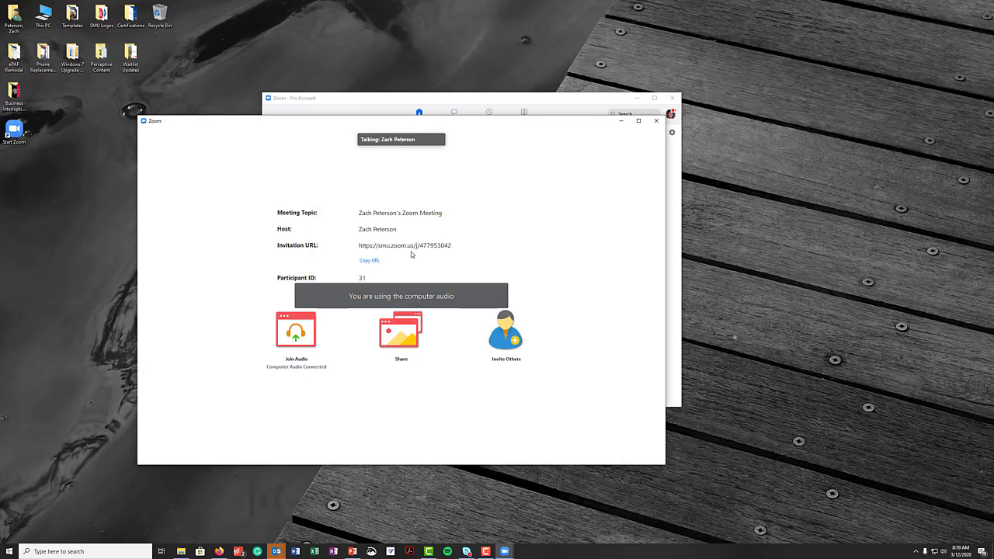
Step: Join with computer audio, then turn the webcam on and back off
mouse_move(362, 381)
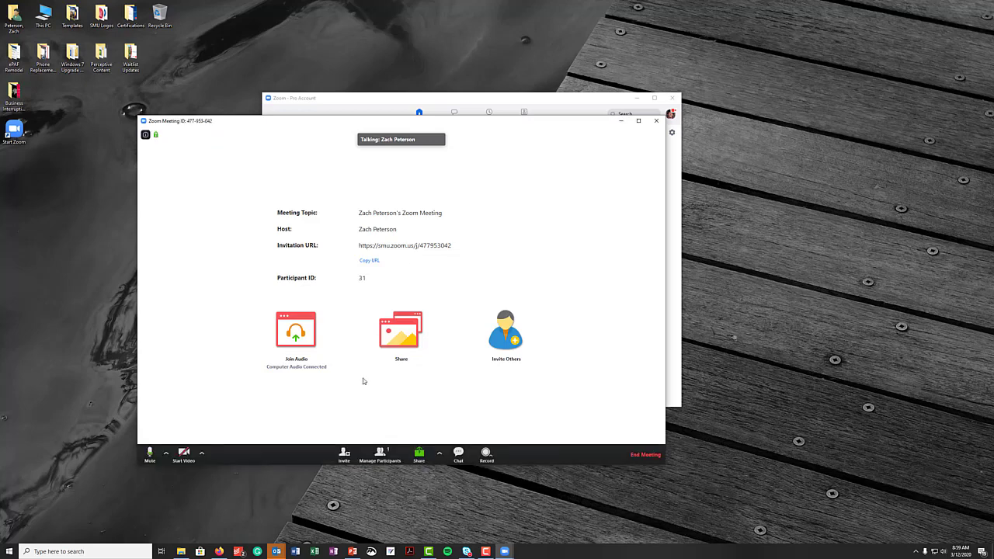
click(184, 455)
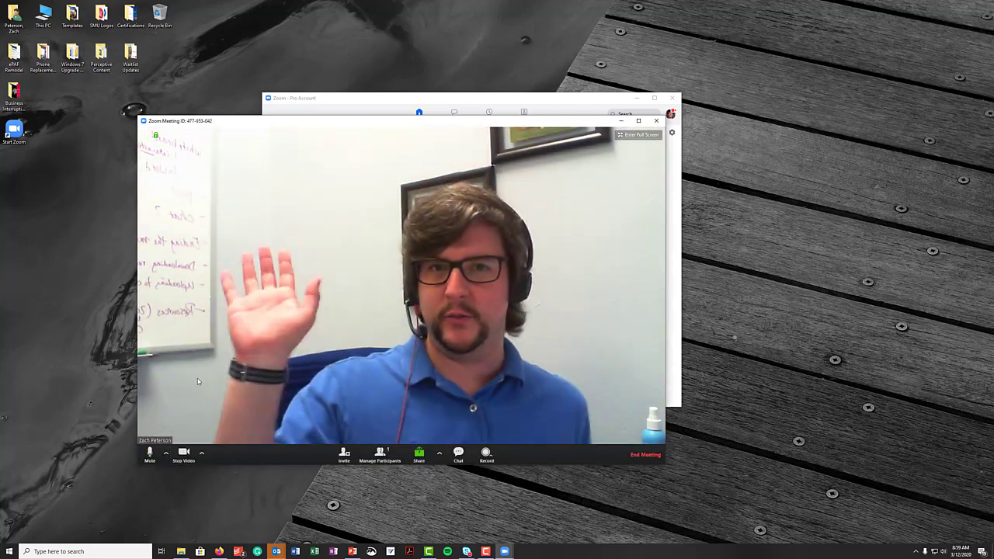
click(178, 460)
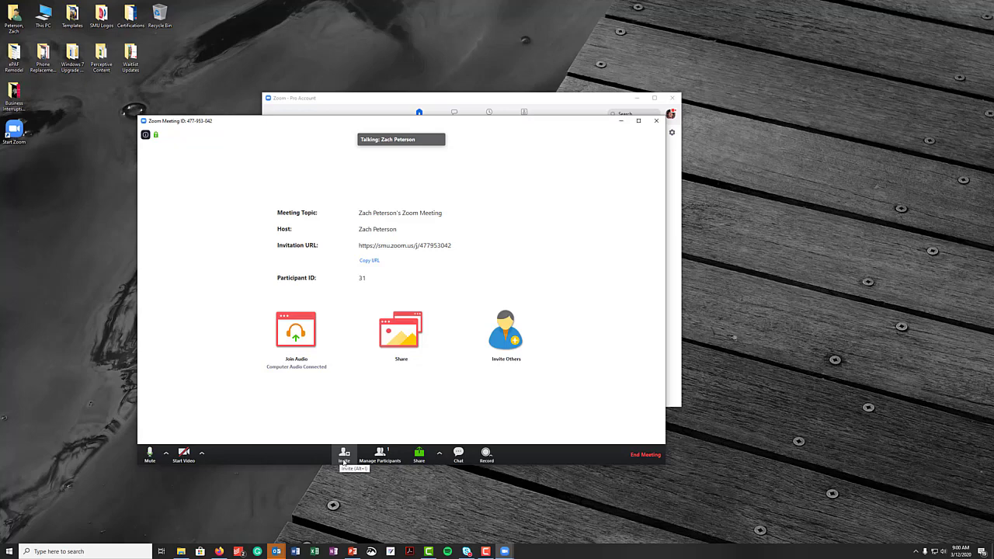
click(344, 458)
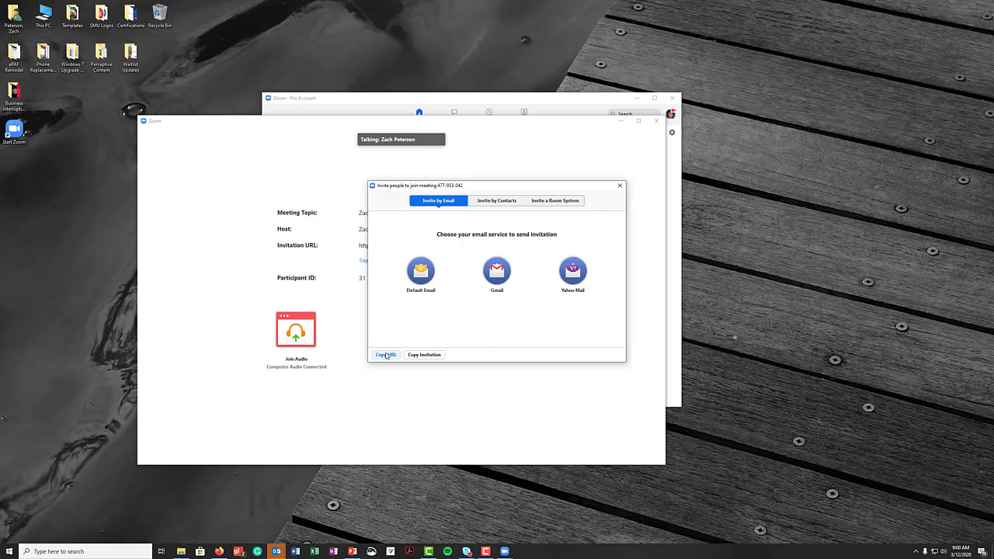
click(620, 185)
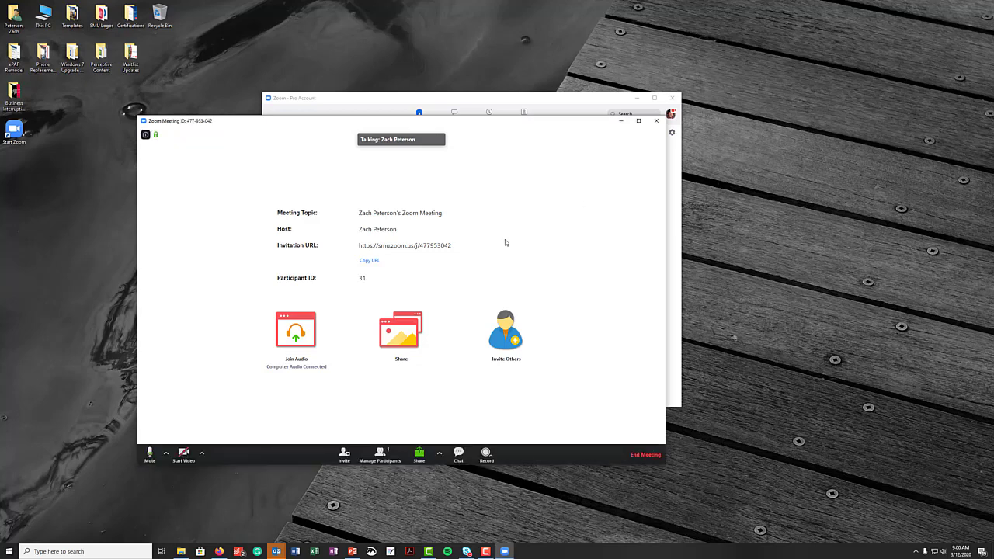
Step: Share Screen 1 with the meeting participants
click(401, 342)
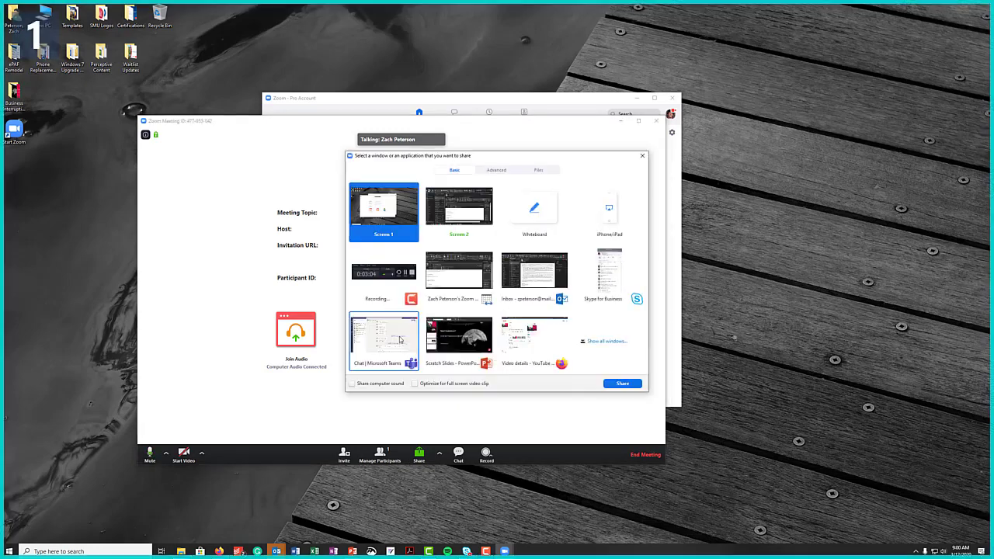
click(622, 384)
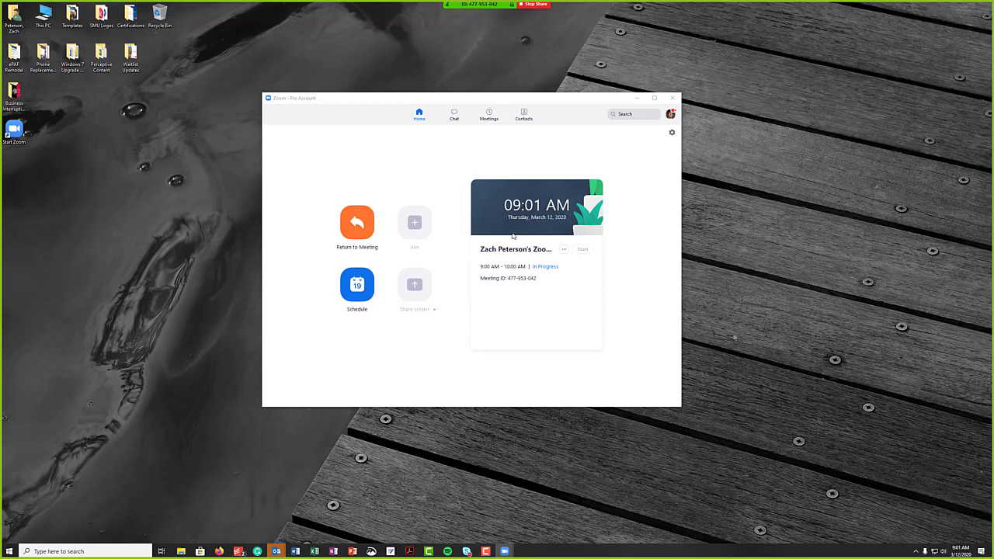
click(636, 98)
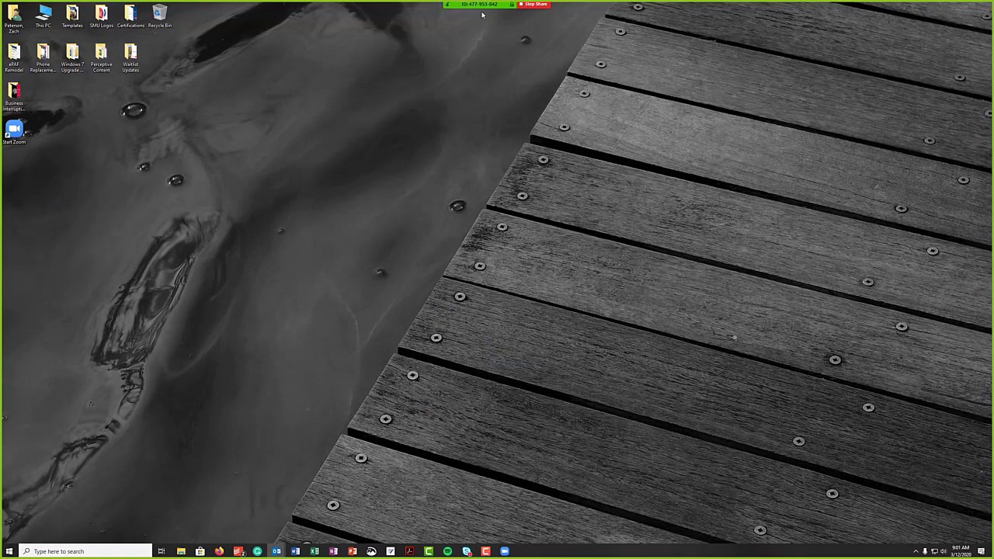
mouse_move(475, 16)
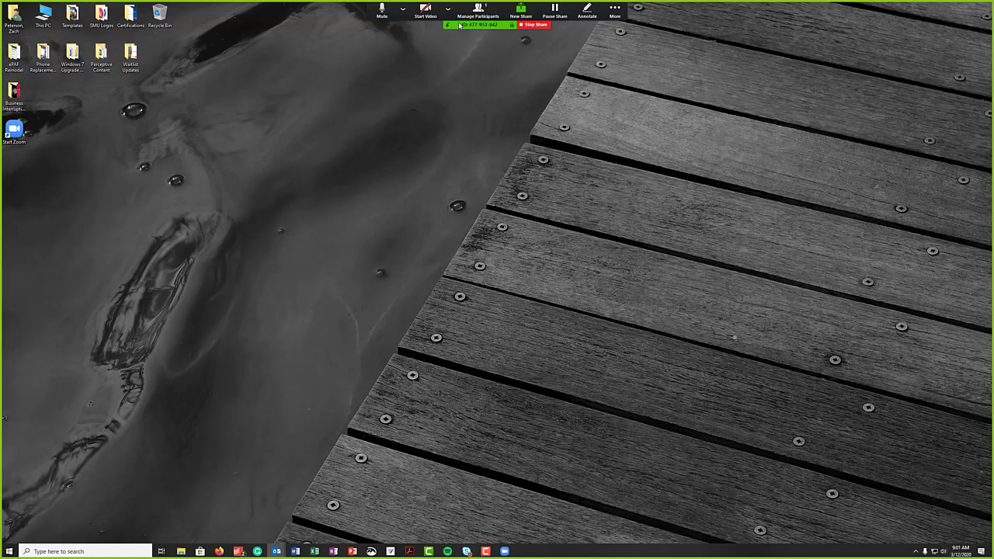
click(447, 9)
click(403, 8)
click(403, 9)
click(402, 8)
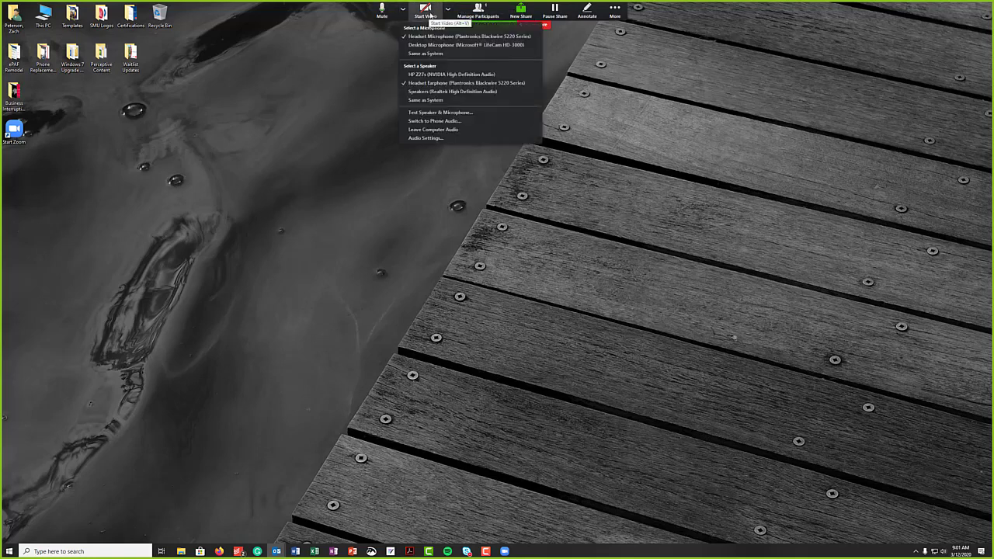
click(430, 14)
click(447, 9)
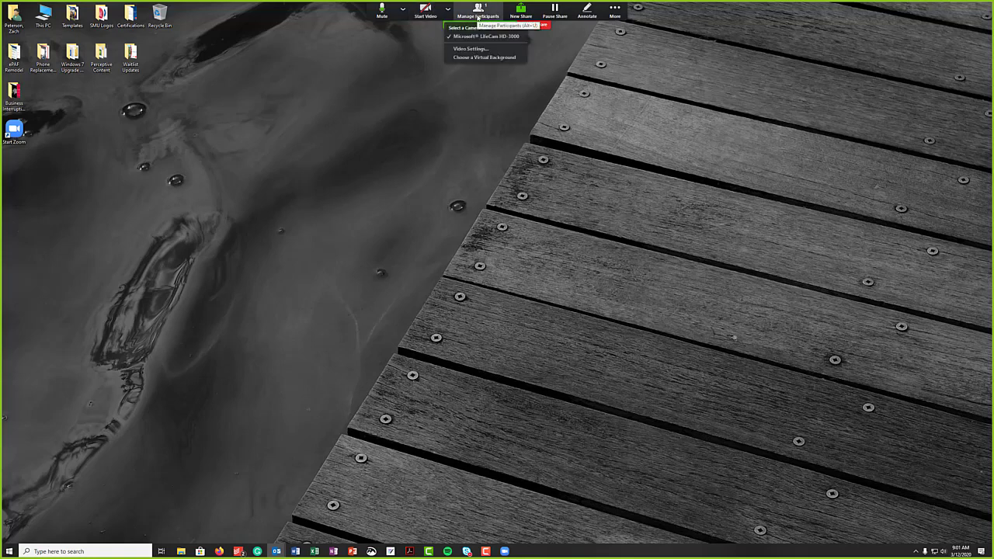
click(448, 9)
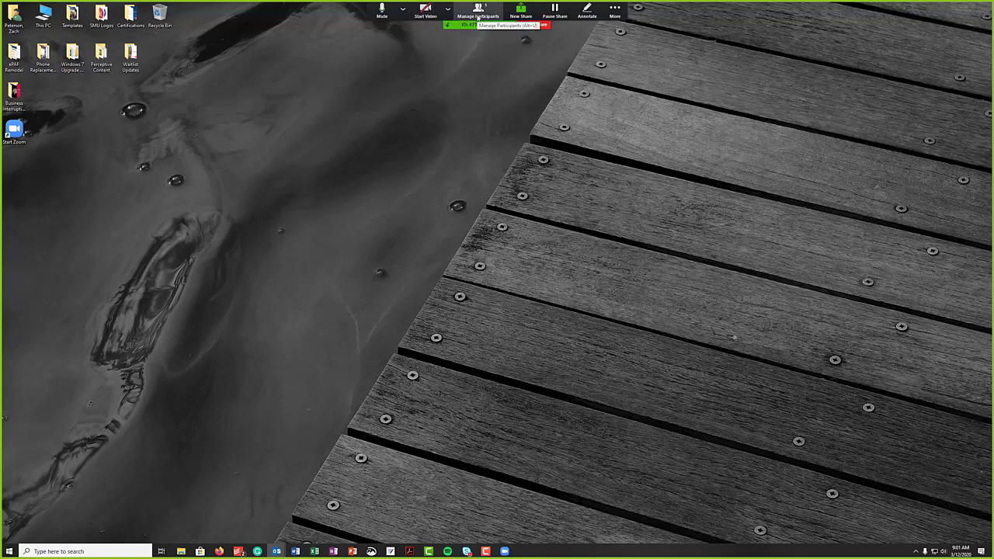
click(447, 9)
click(403, 9)
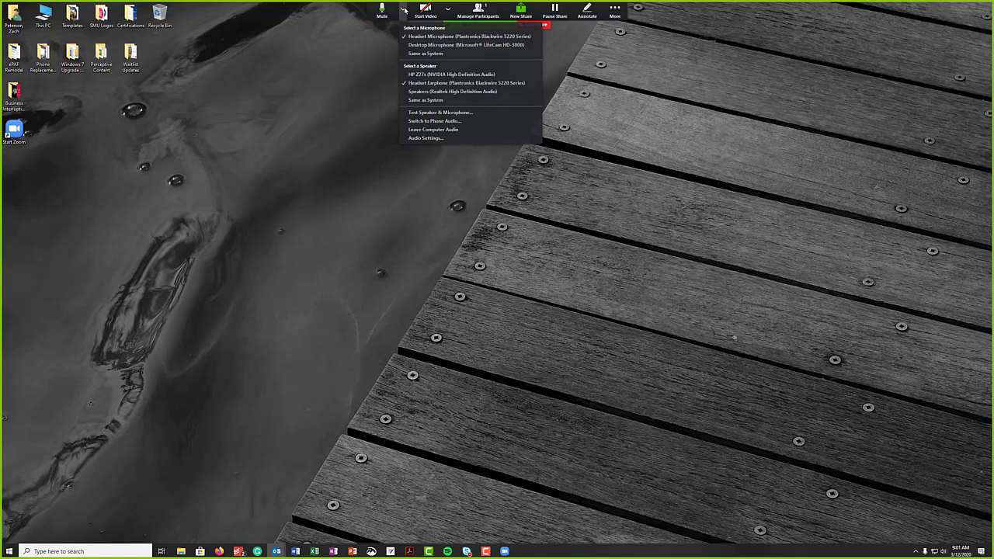
click(448, 8)
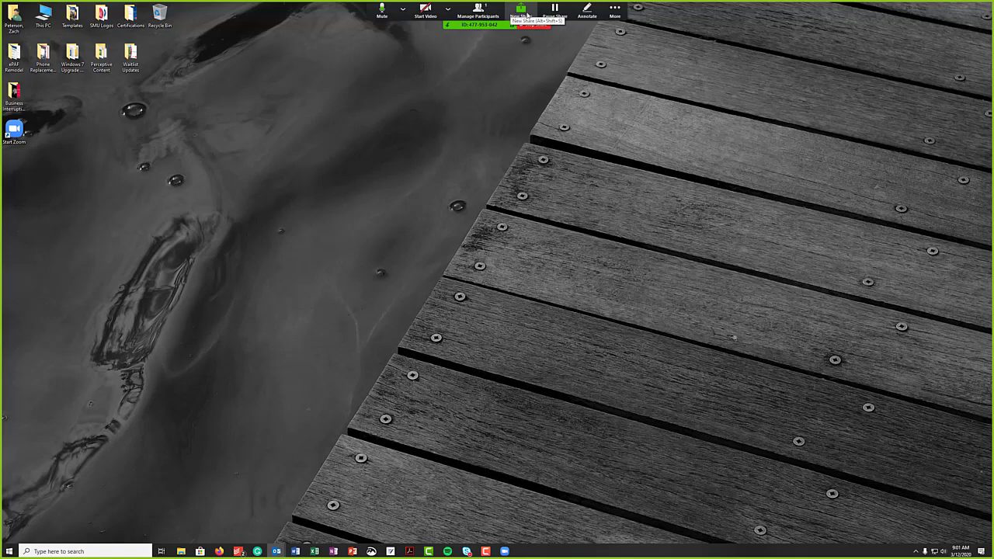
click(595, 14)
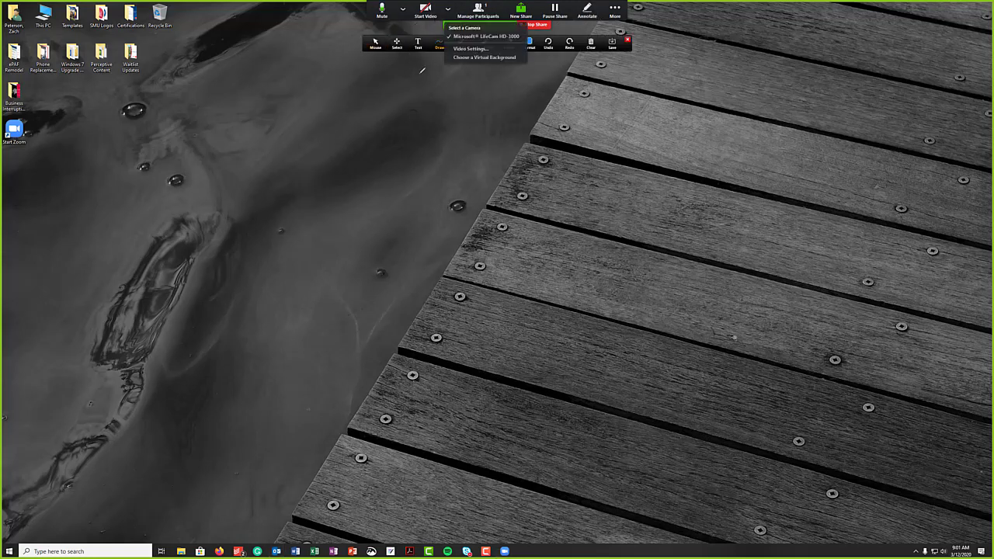
mouse_move(147, 33)
mouse_down()
mouse_move(112, 87)
mouse_move(175, 70)
mouse_move(122, 33)
mouse_up()
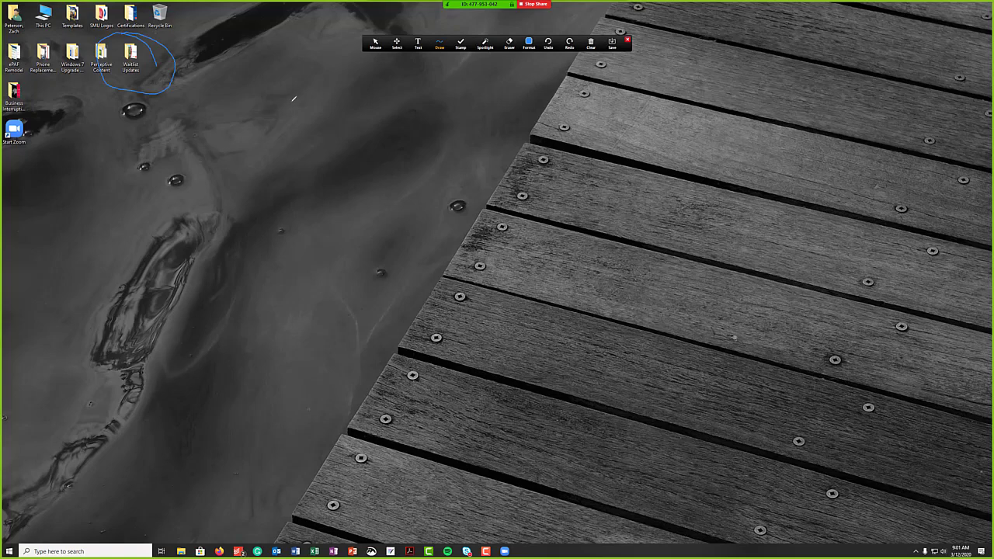
click(591, 44)
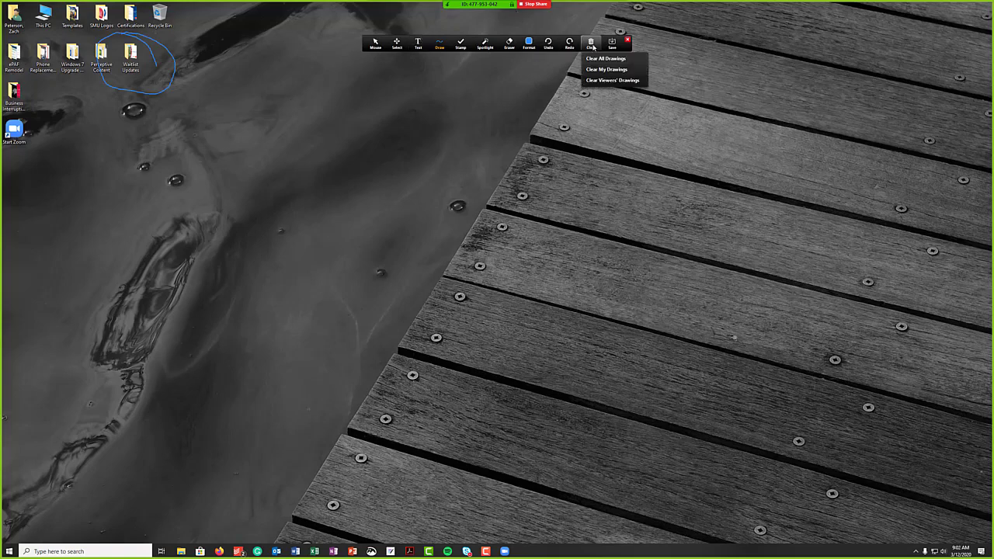
click(601, 59)
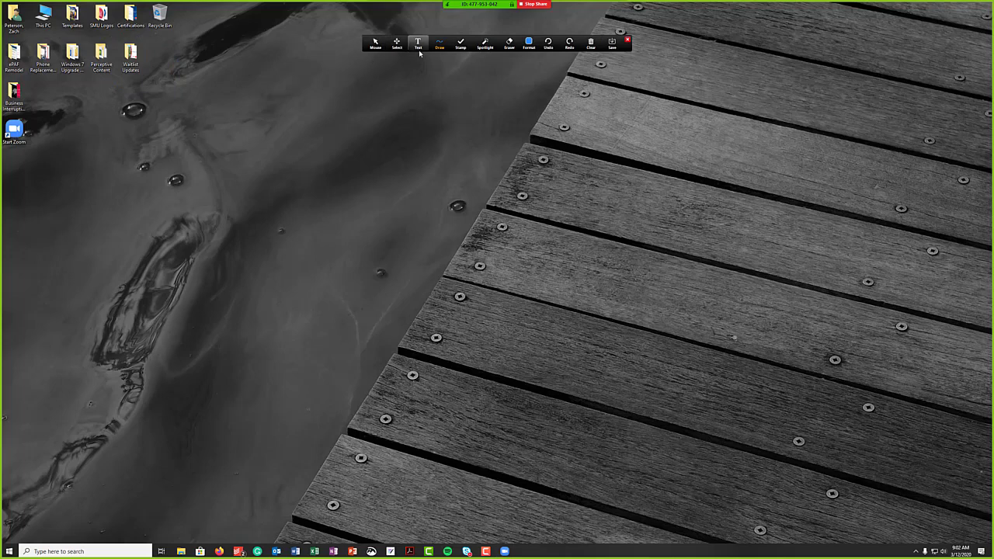
click(459, 47)
click(460, 46)
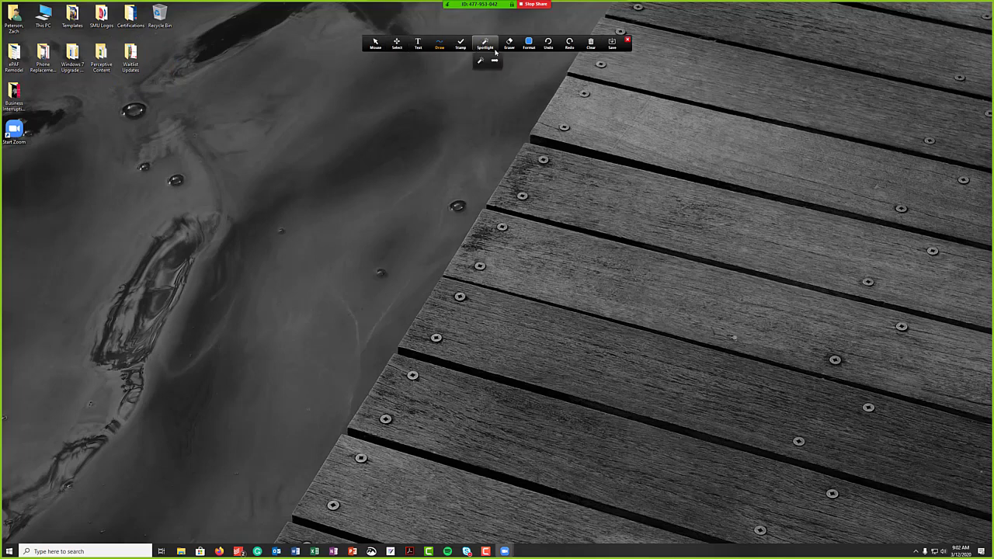
click(485, 44)
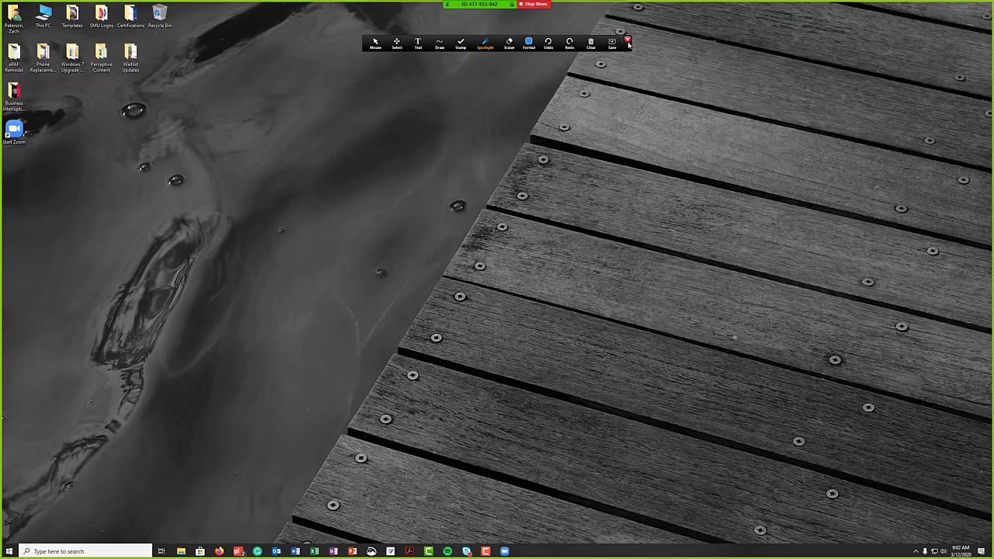
click(627, 41)
Step: Bring up the More menu in the sharing toolbar to reach Chat
mouse_move(554, 11)
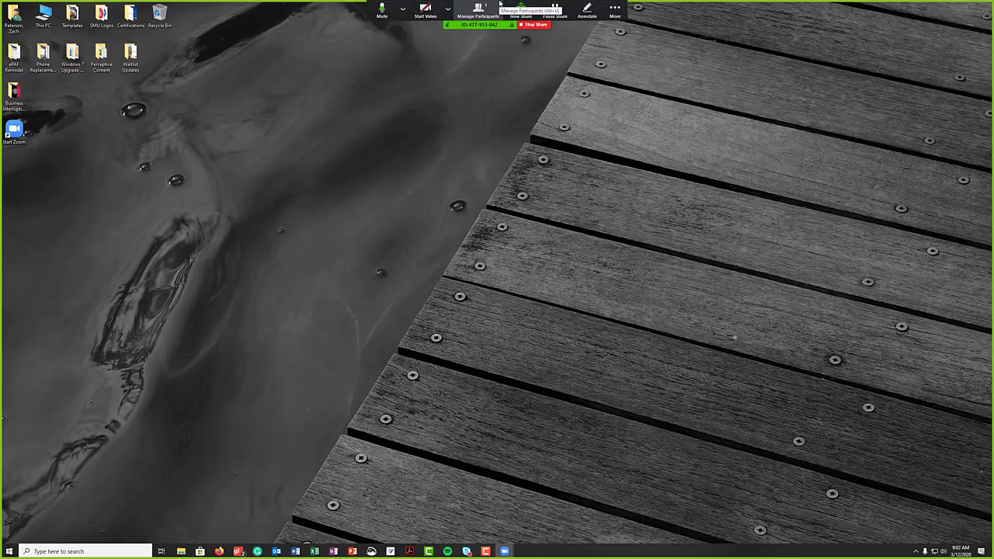
click(614, 11)
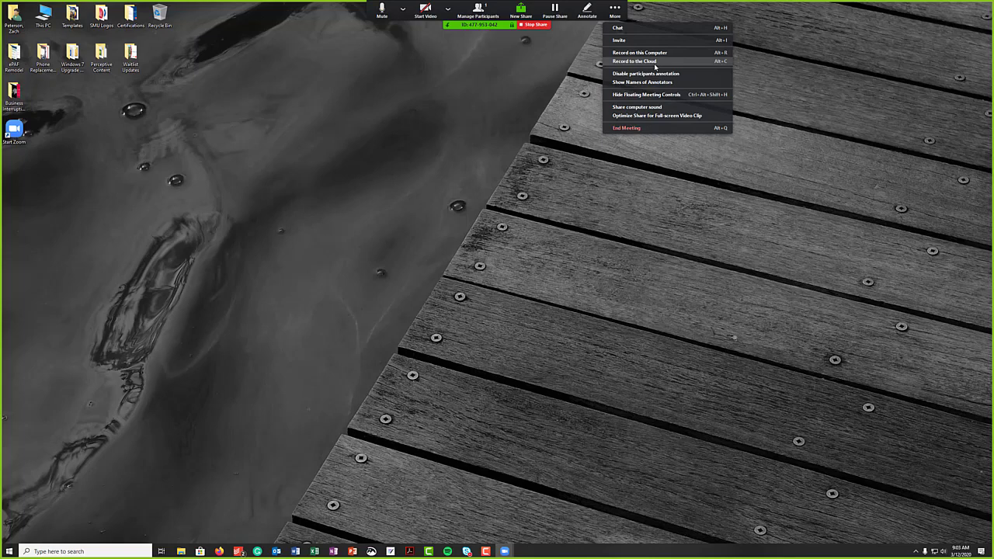
Step: Open the group chat window, move it to the upper left, then close it
click(617, 28)
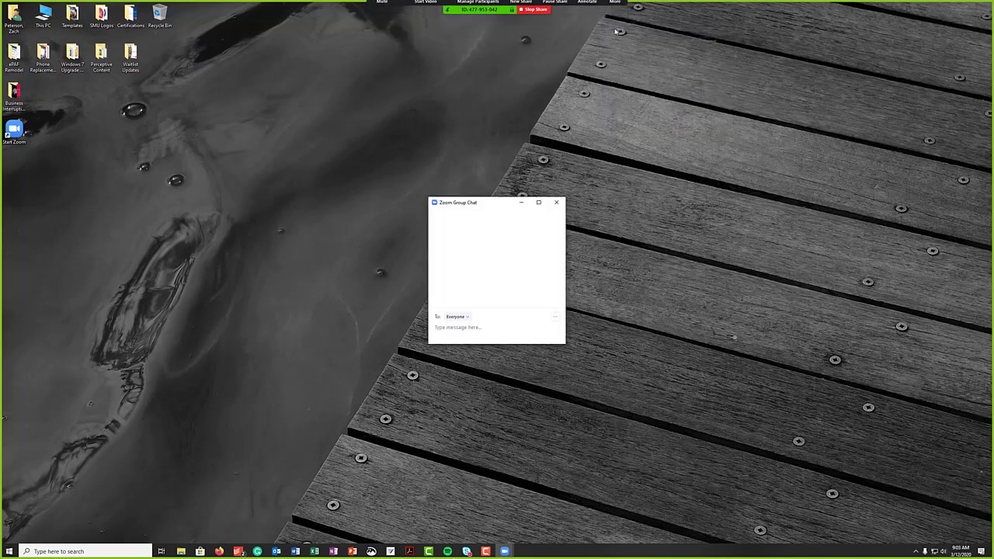
drag(463, 204, 129, 116)
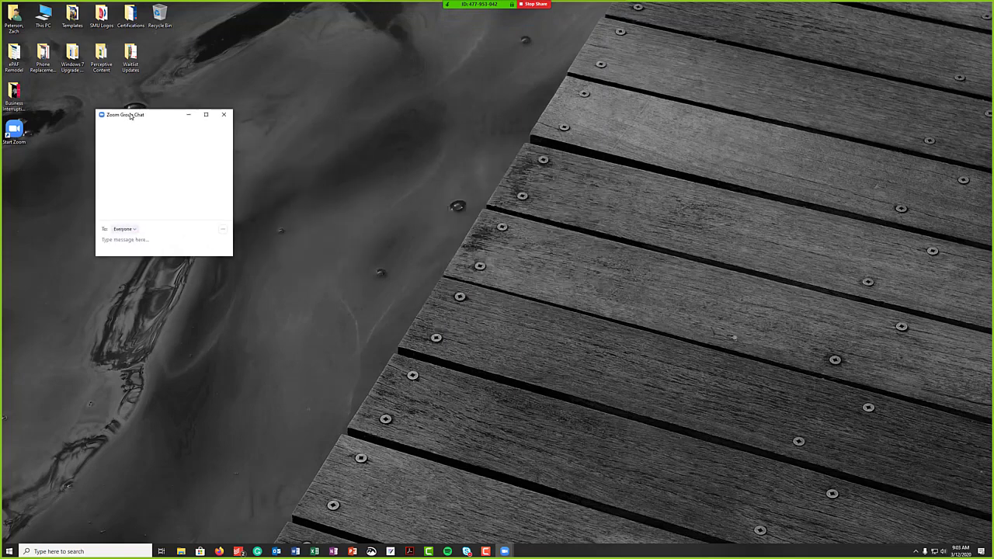
click(224, 115)
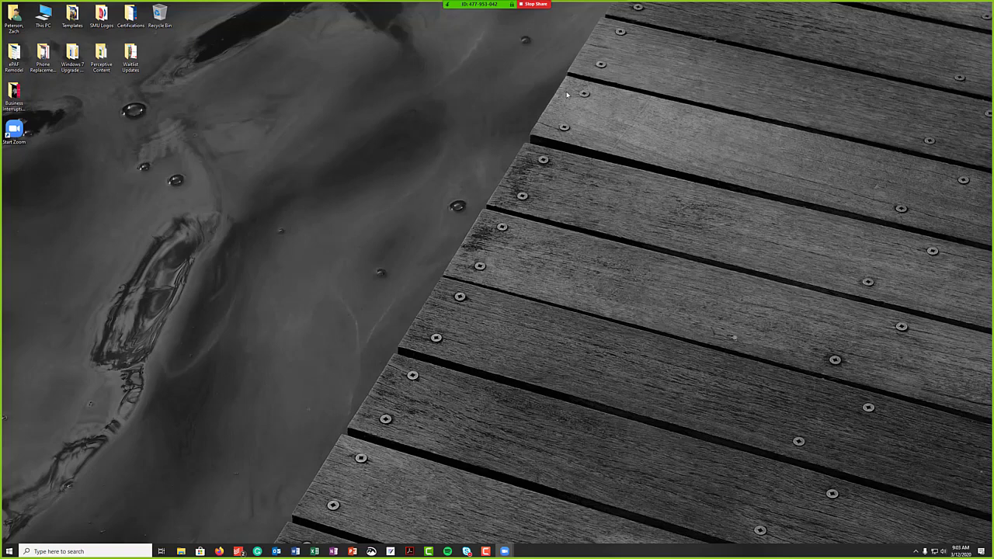
mouse_move(475, 5)
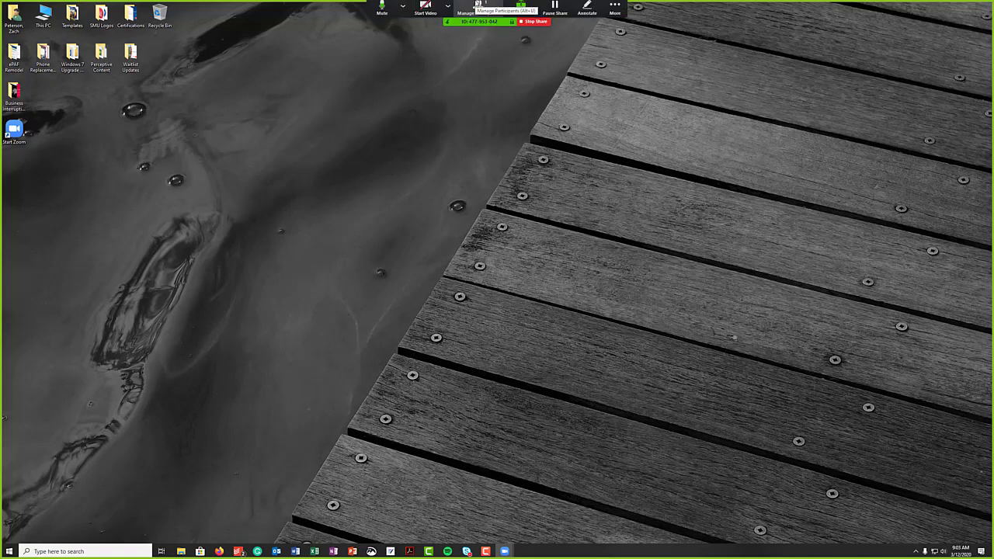
Step: Stop screen sharing and end the meeting for all participants
click(528, 25)
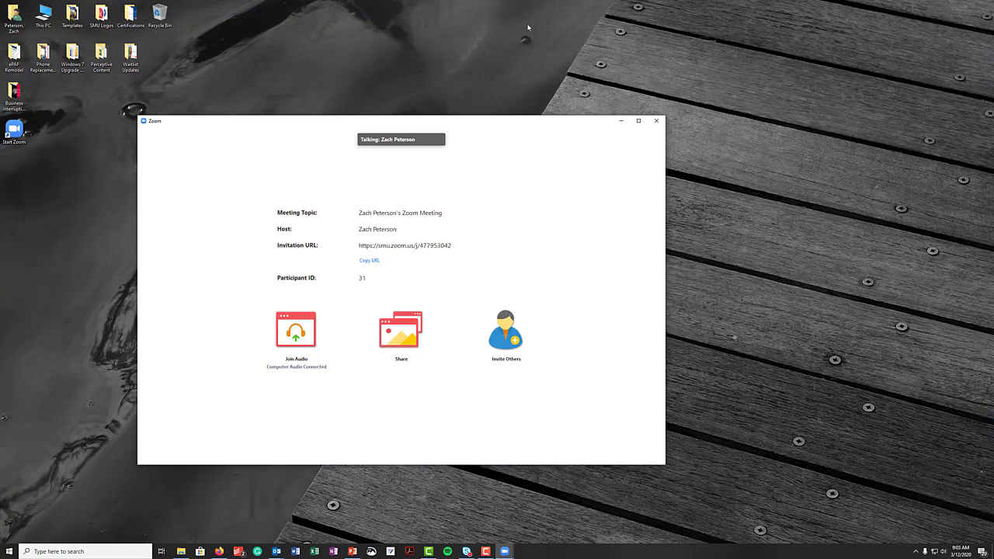
mouse_move(386, 379)
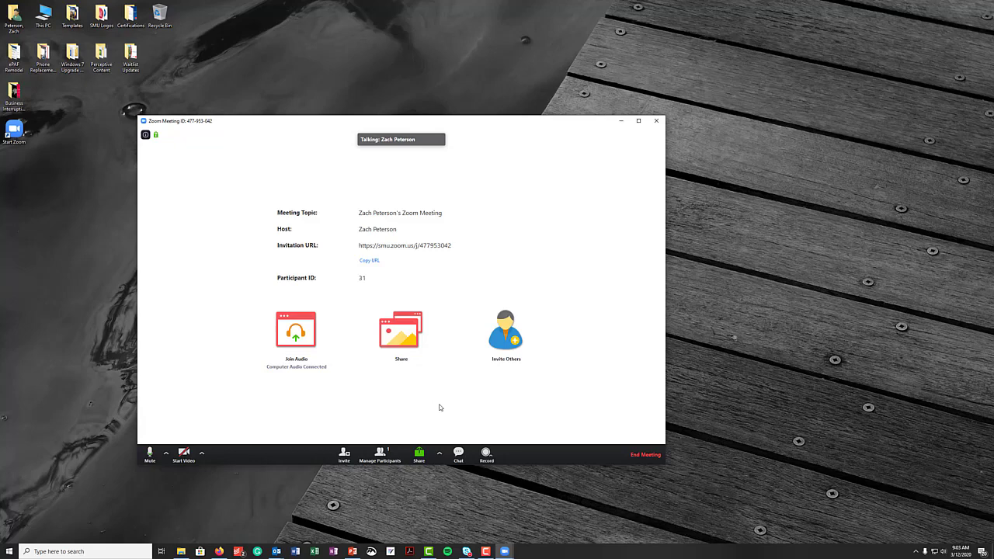
click(650, 458)
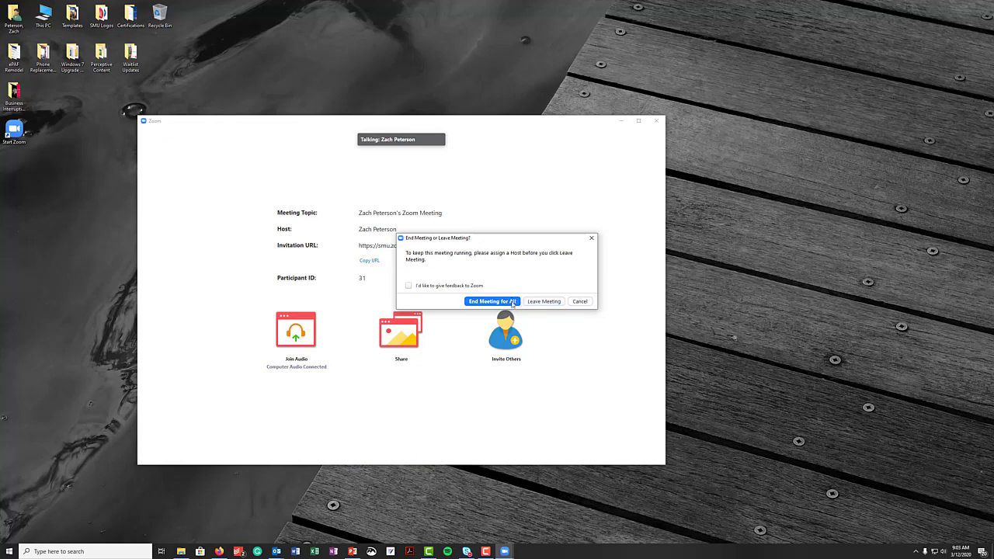
click(512, 303)
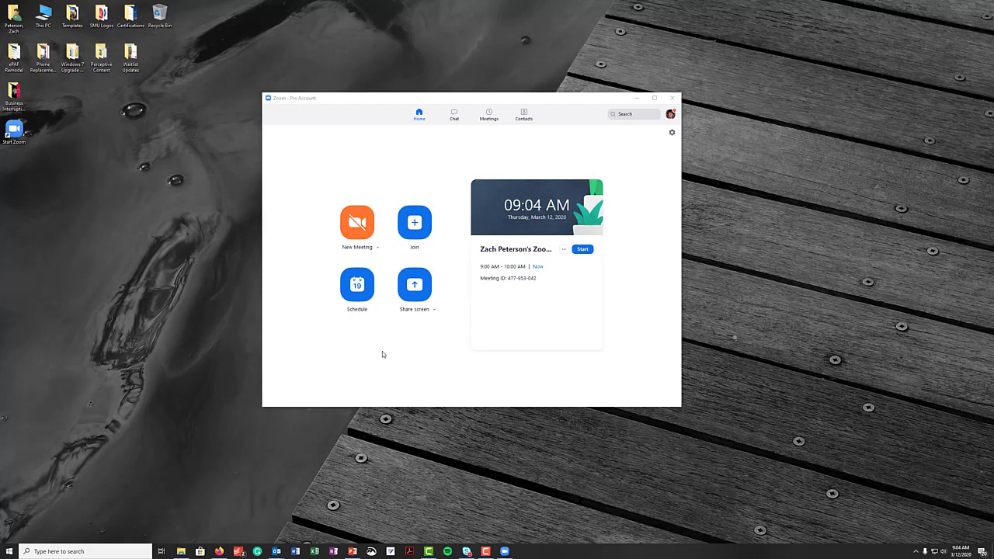
click(417, 226)
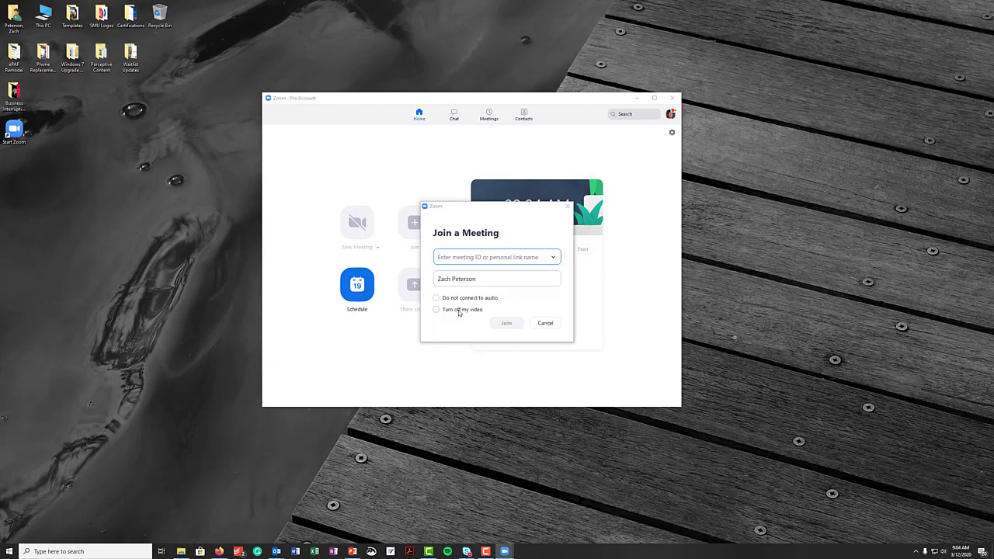
click(551, 325)
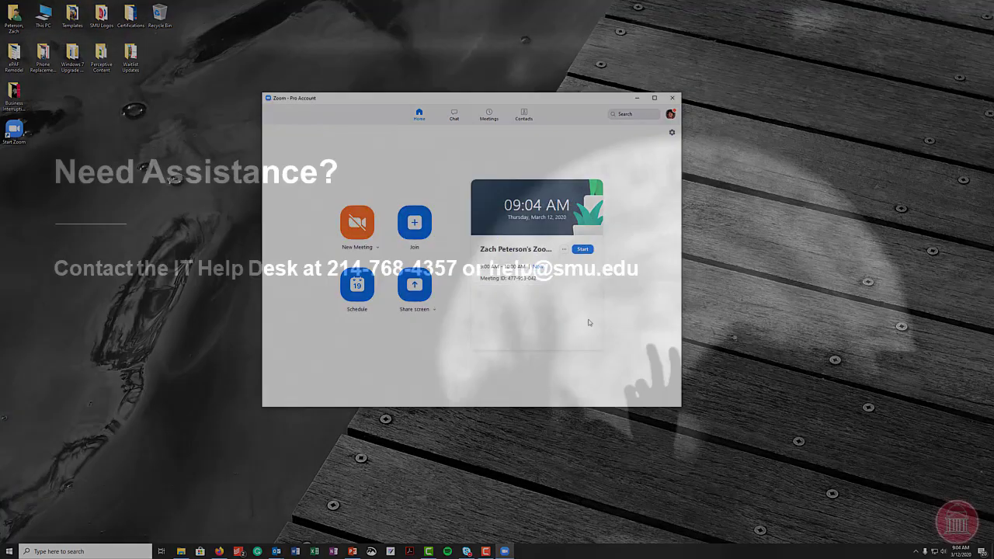